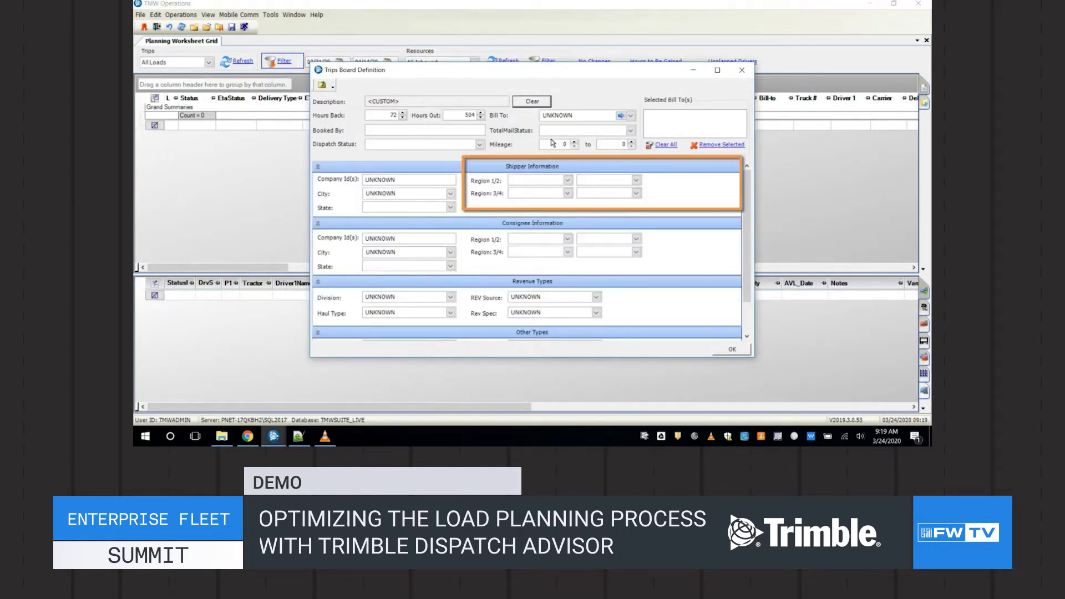
Set Shipper Region 1/2 to Indiana (INDI) and confirm the Trips Board Definition as a custom filter
left_click(566, 180)
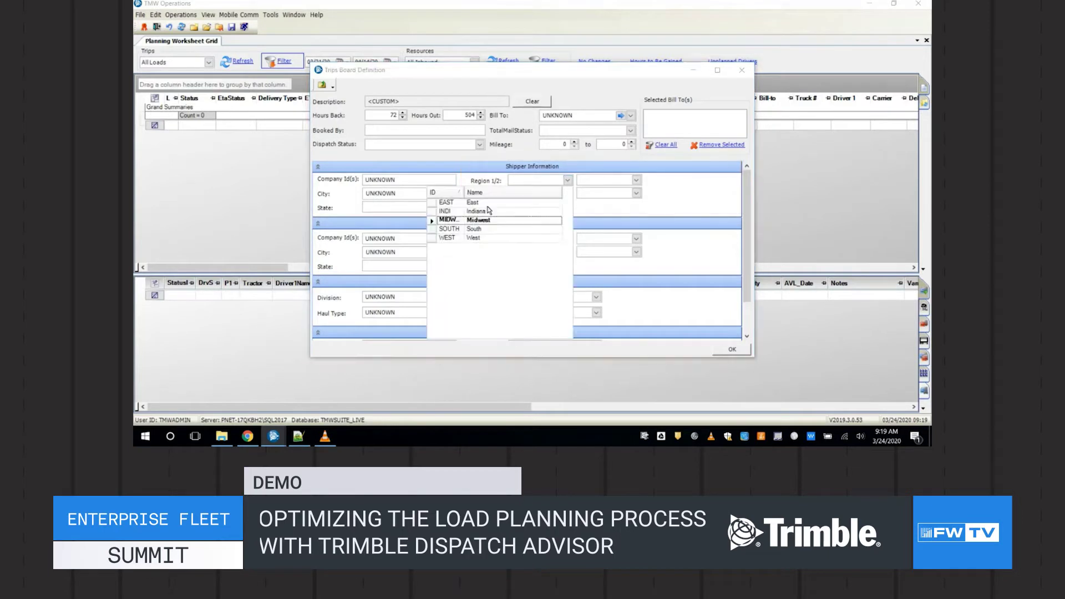
left_click(488, 210)
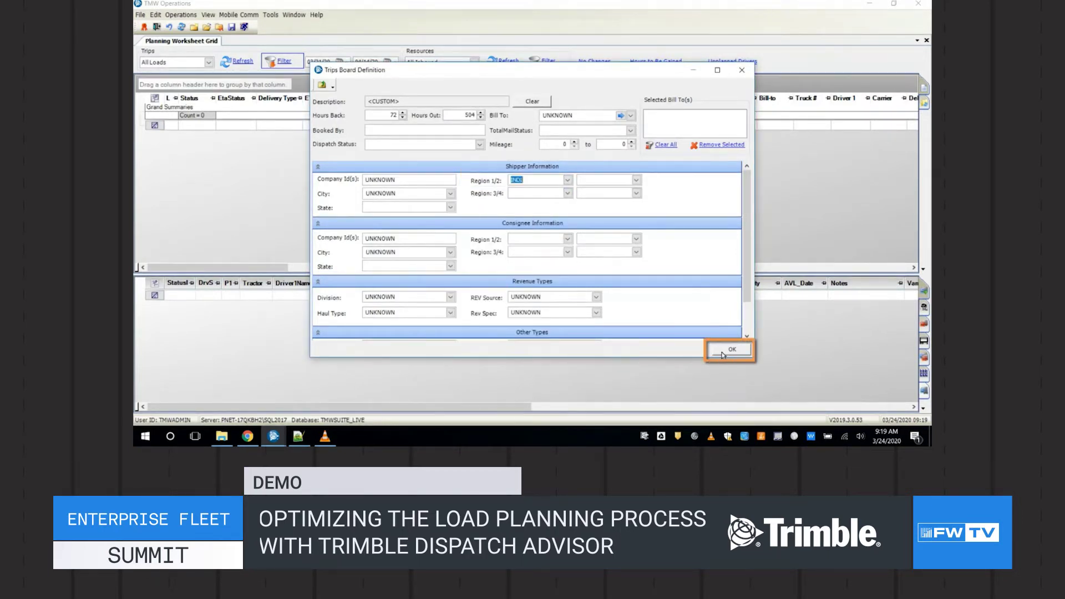
left_click(724, 355)
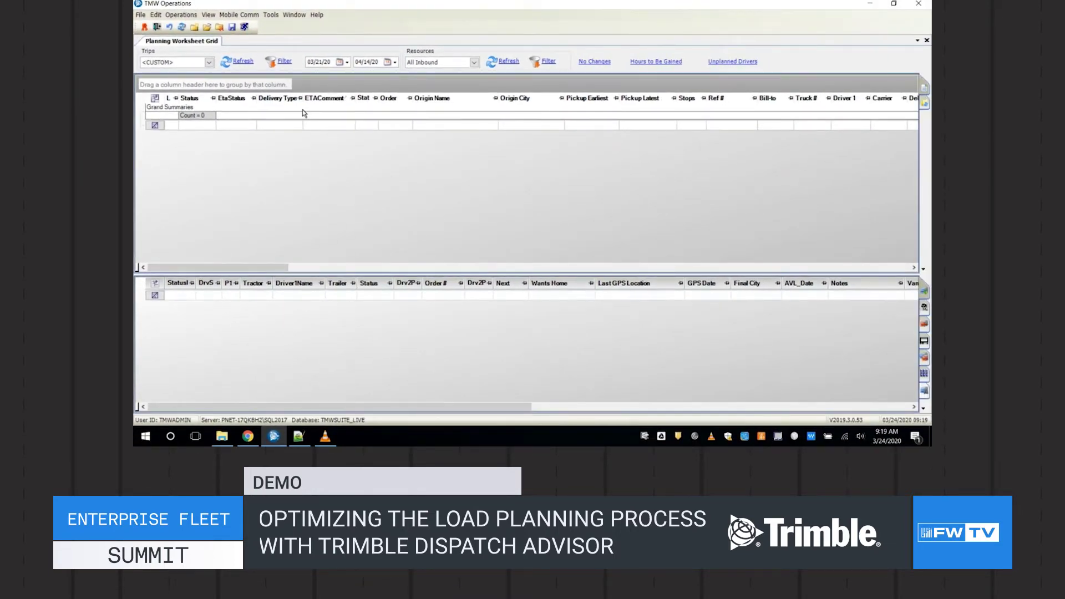
Refresh Trips to load the 83 INDI trips, then refresh Resources to list available drivers
left_click(242, 62)
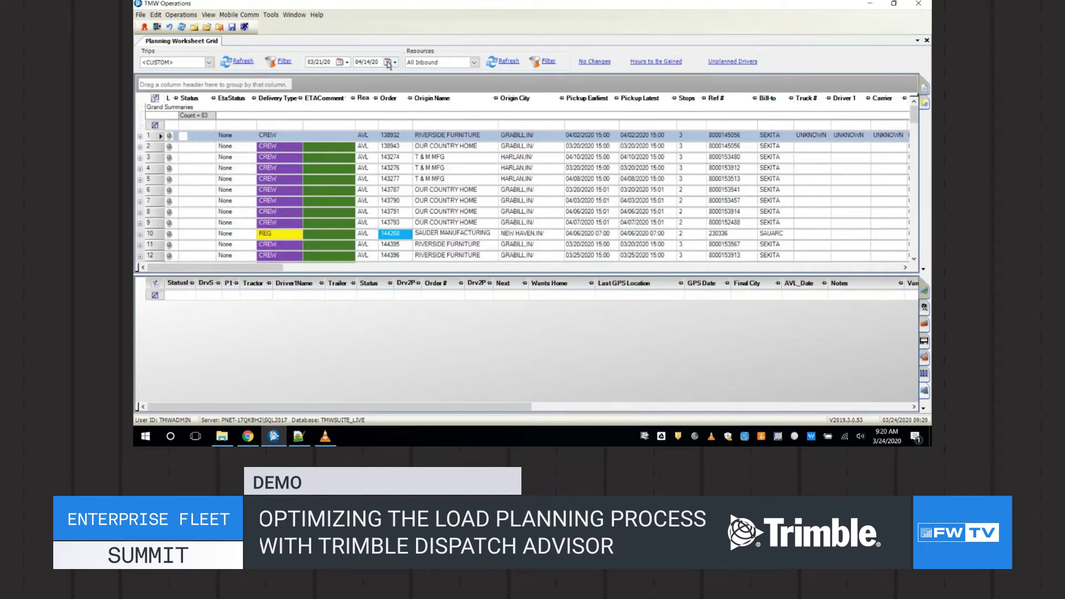
left_click(508, 61)
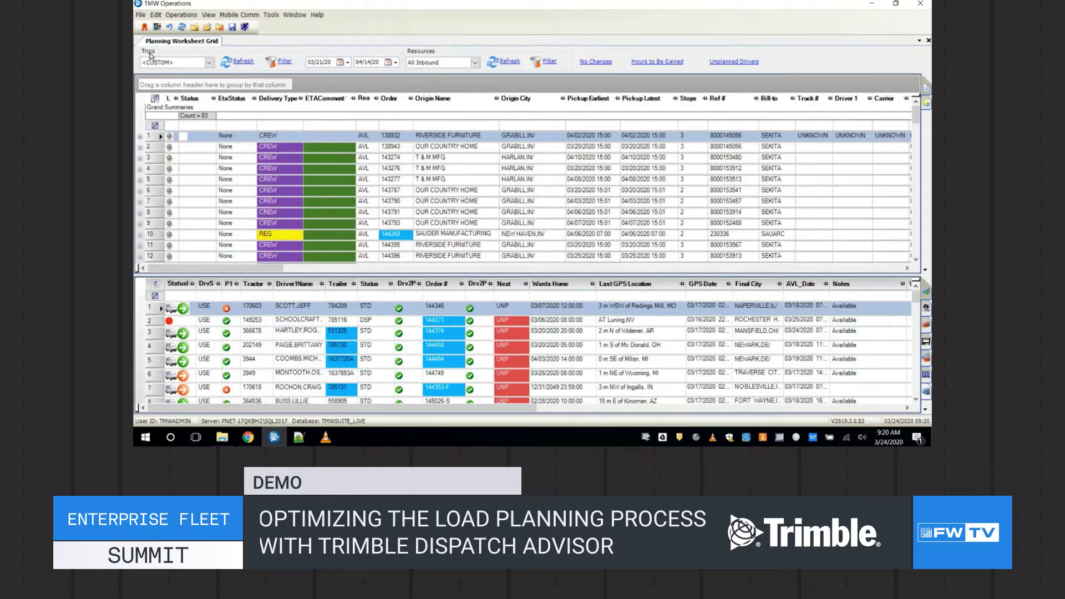
Launch Dispatch Advisor, move its window right, and wait for its driver-to-load pairing recommendations
left_click(145, 28)
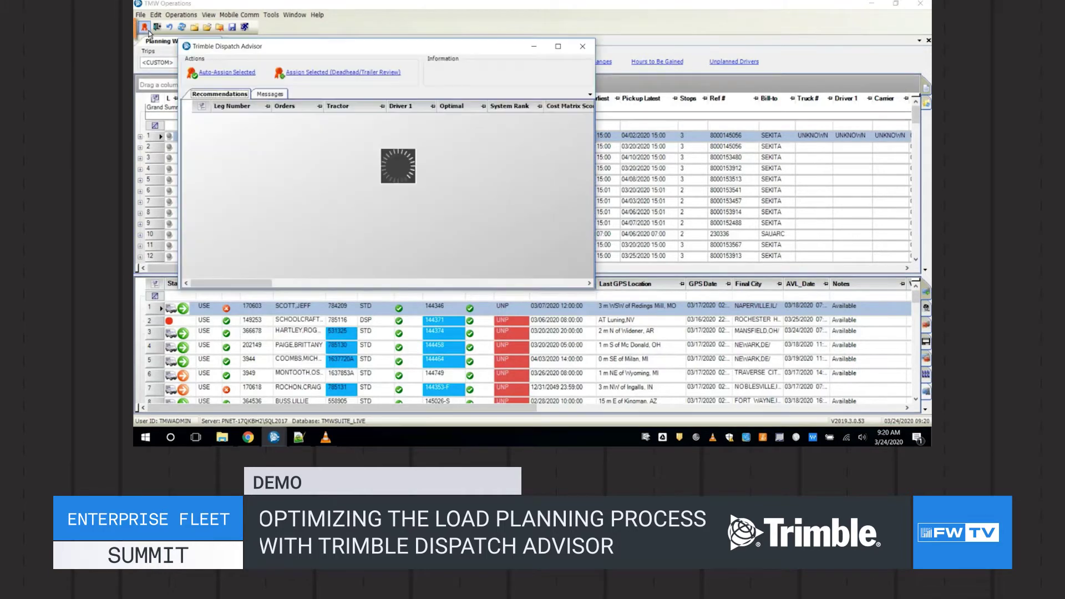
left_click_drag(386, 50, 524, 76)
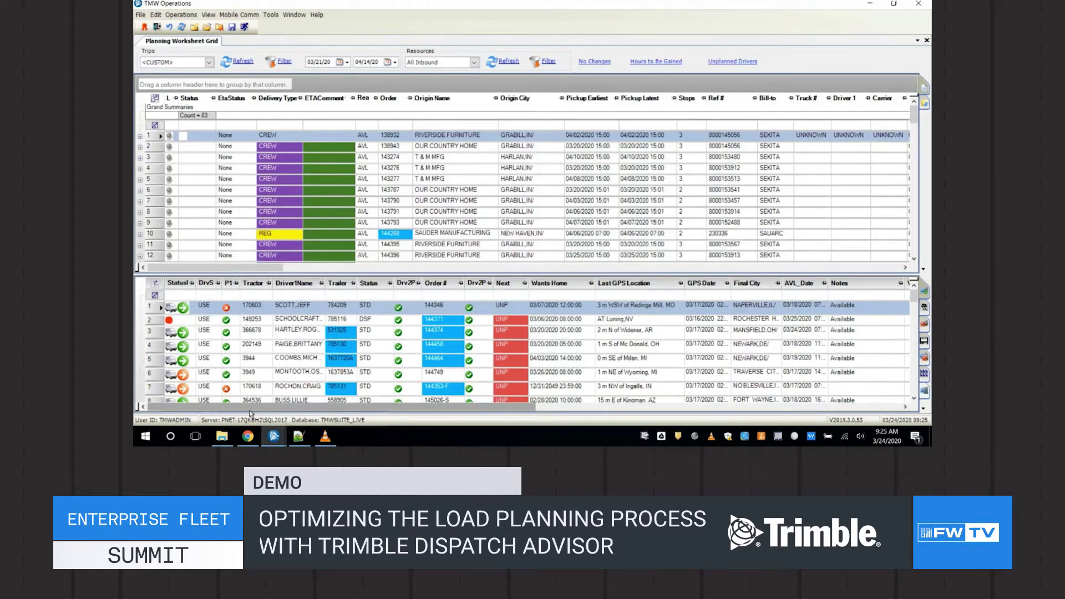
mouse_move(274, 436)
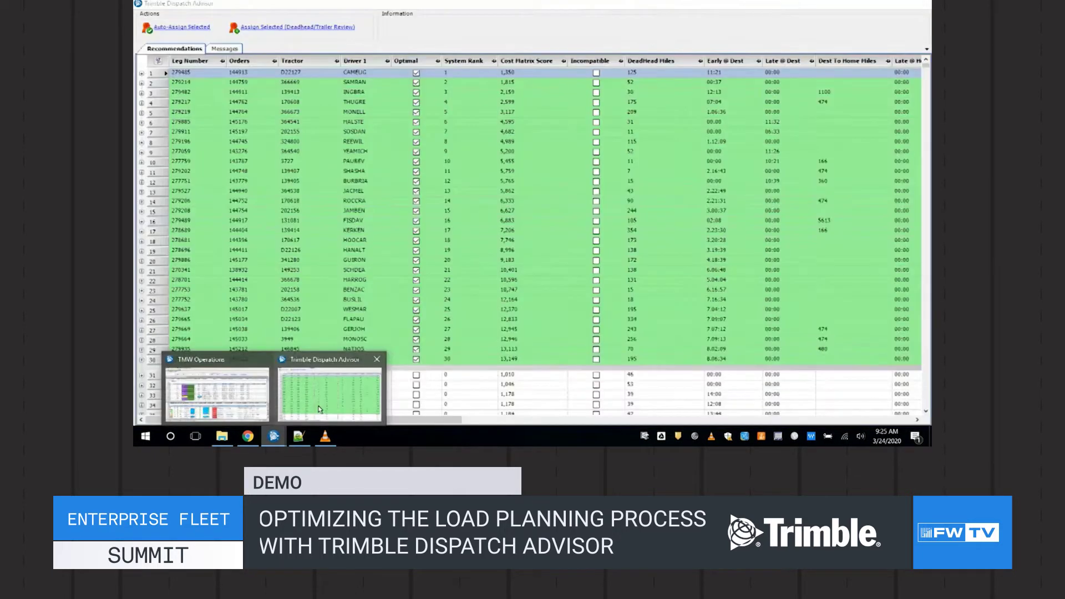
Bring Dispatch Advisor forward and expand leg 279485 to show its Middlebury and Fort Wayne stops
left_click(320, 410)
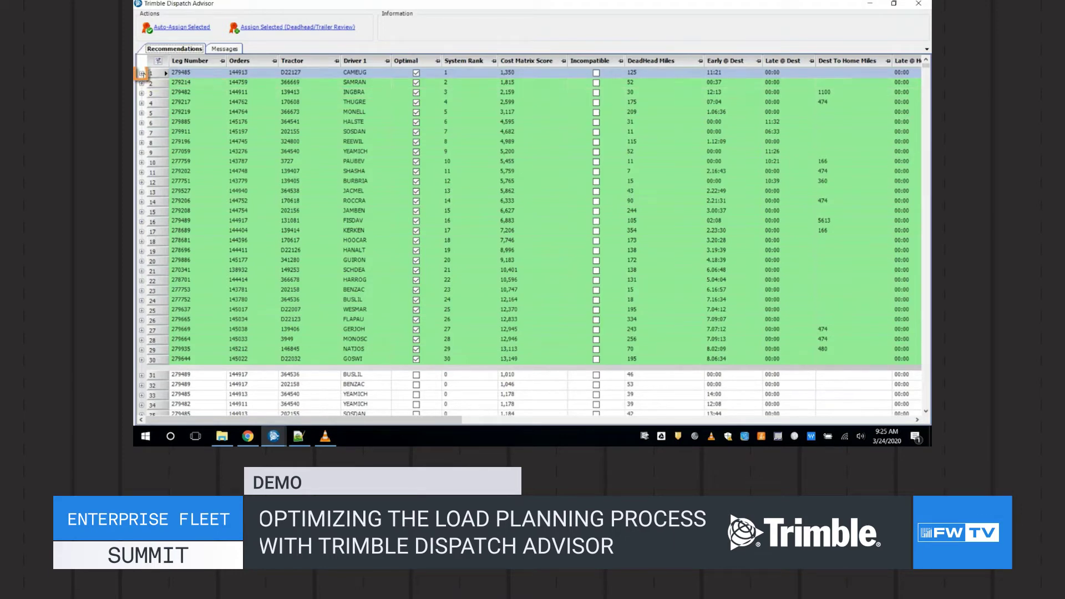
left_click(142, 73)
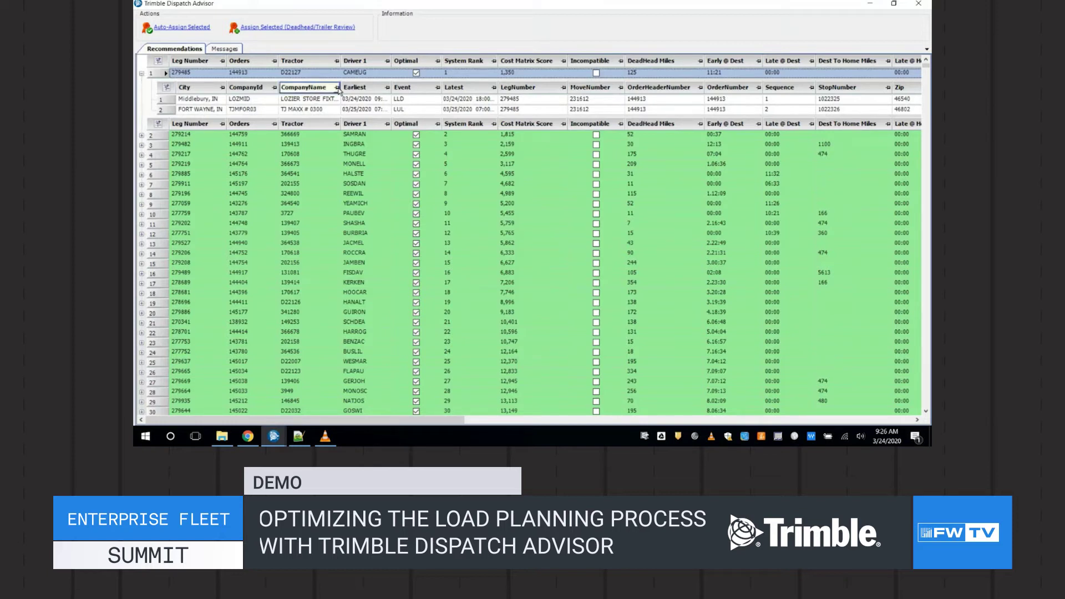
Check leg 279485's Time to Complete Trip and Power Rank columns, then collapse its stops
left_click(414, 226)
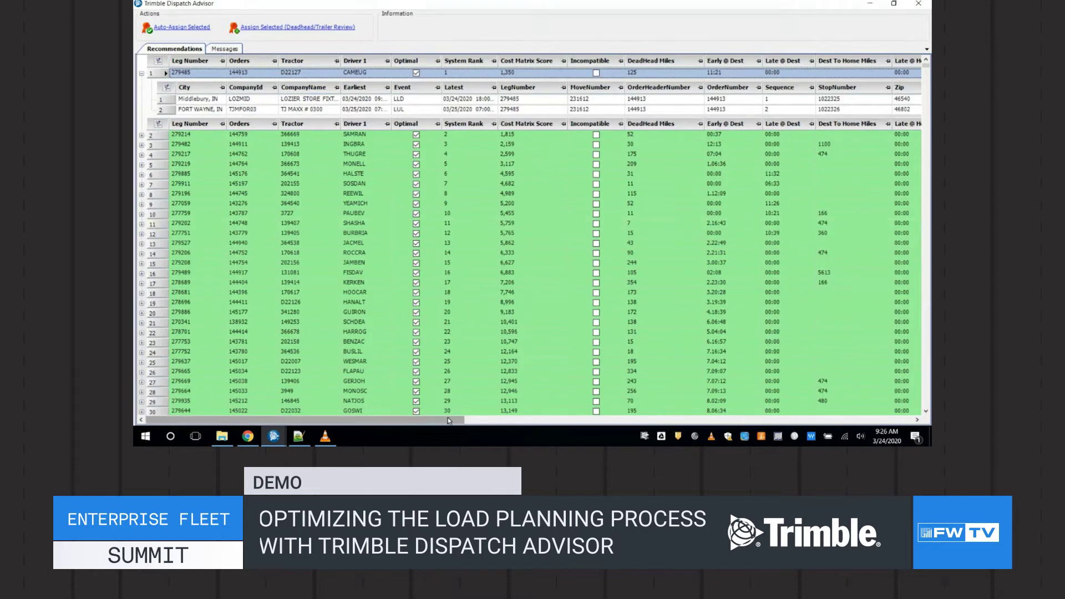
left_click_drag(450, 420, 596, 432)
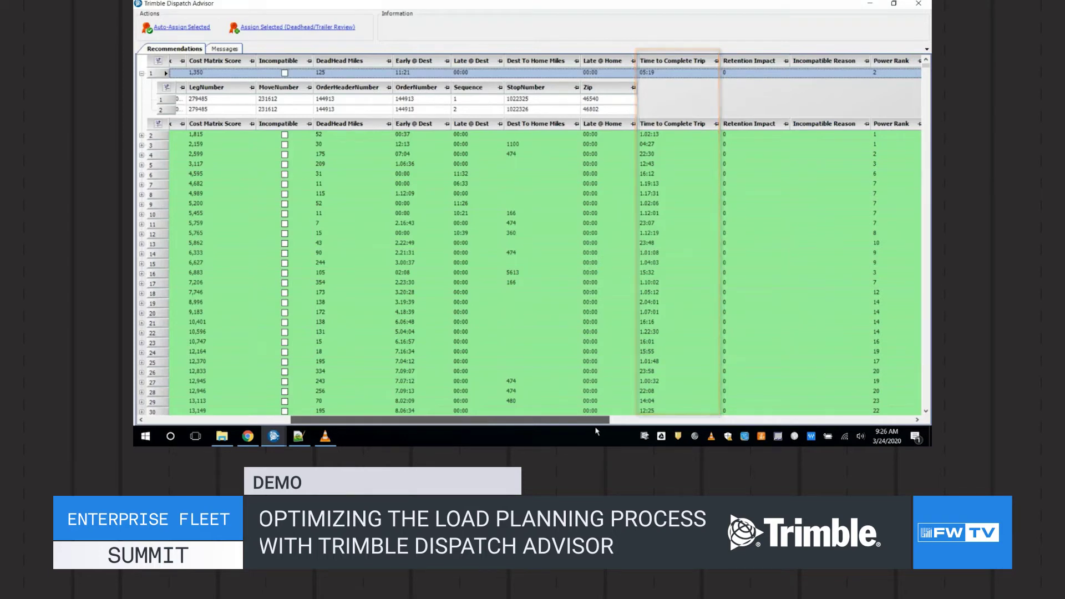
left_click_drag(596, 431, 440, 434)
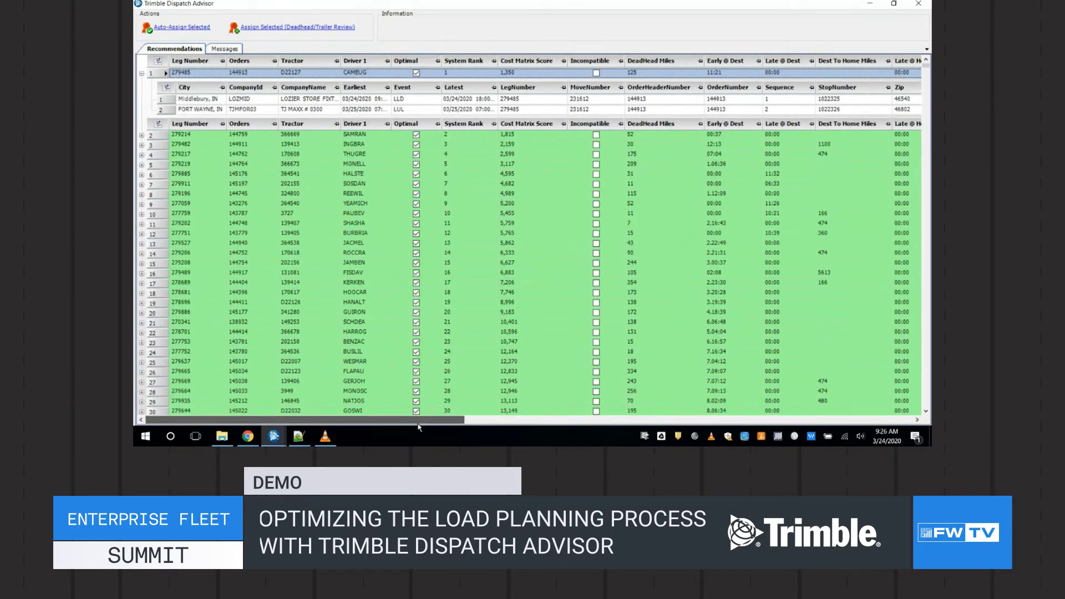
left_click(142, 73)
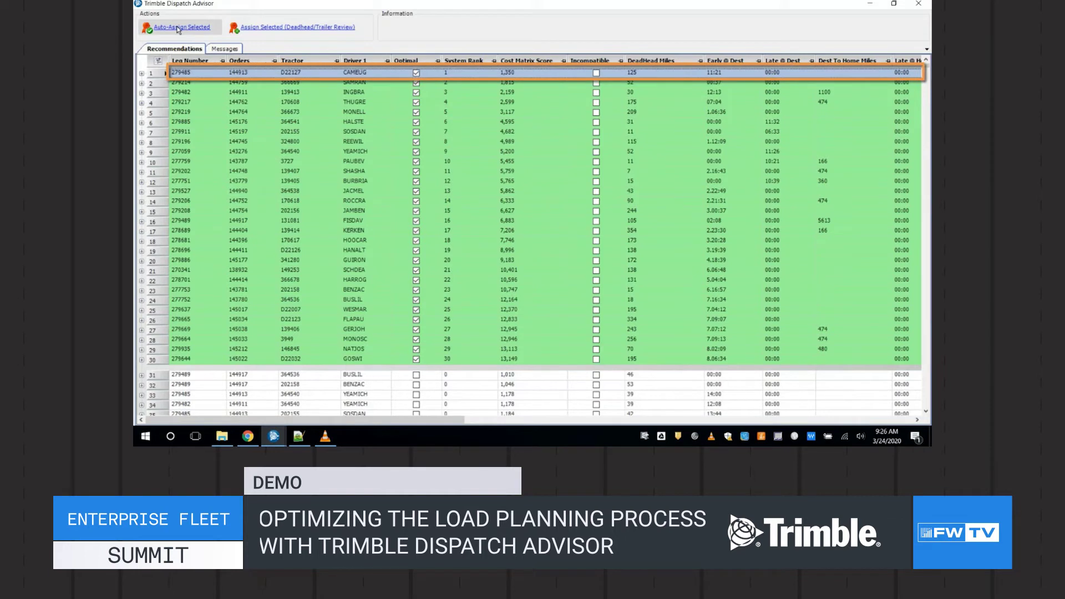
left_click(179, 29)
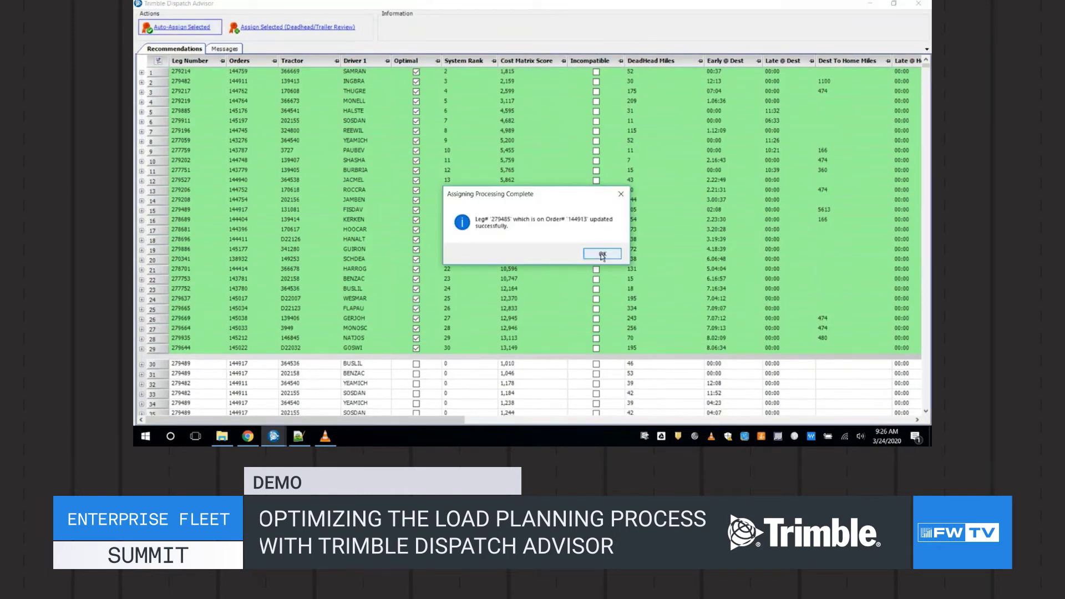
left_click(602, 254)
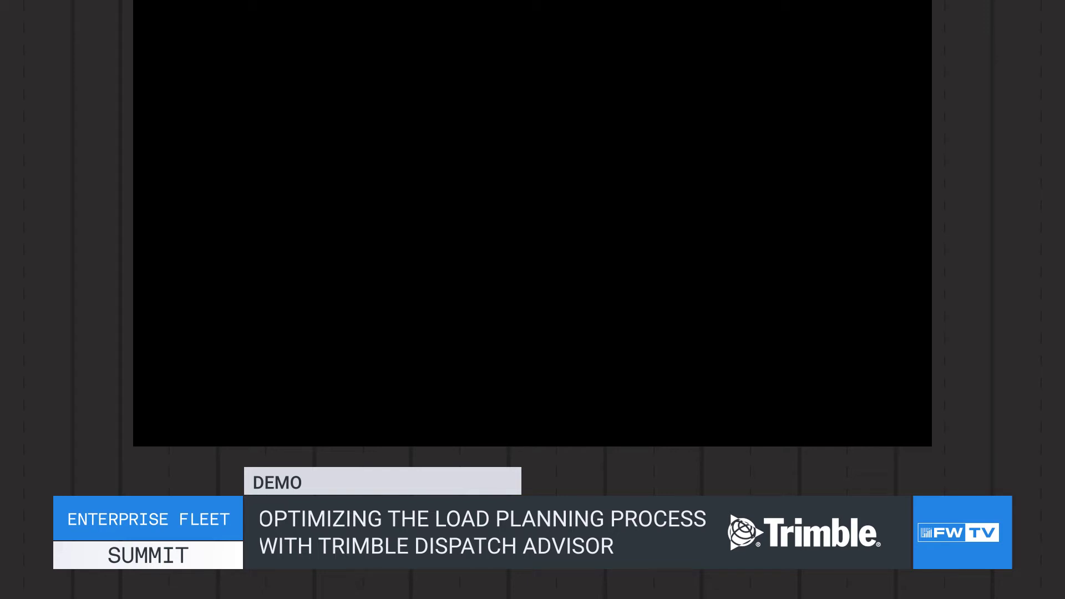
Expand leg 279202 and inspect its New Haven, IN and Austin, TX stops
left_click(364, 98)
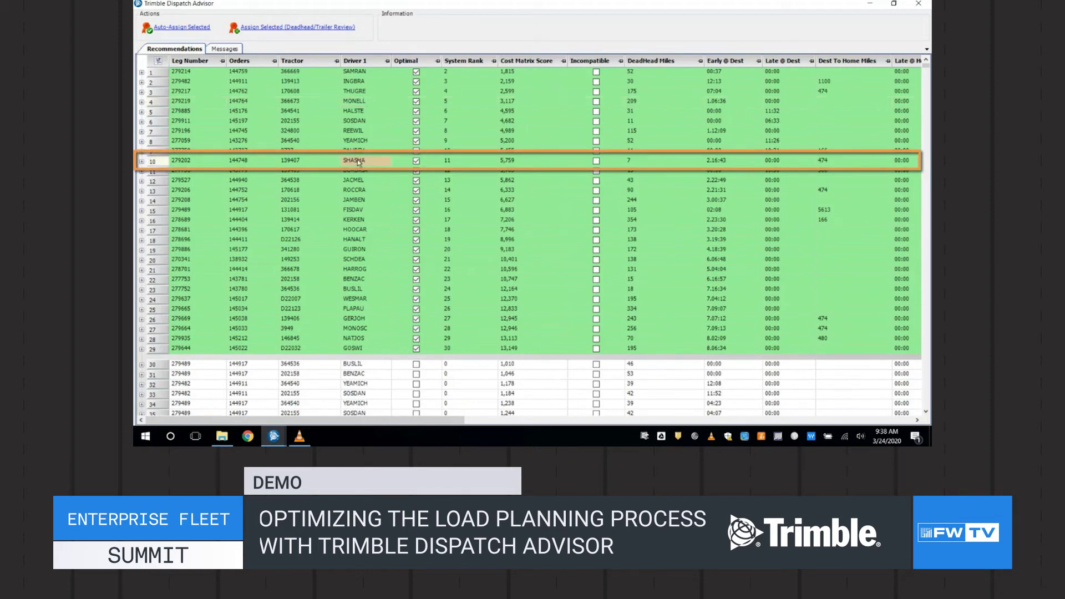
left_click(142, 162)
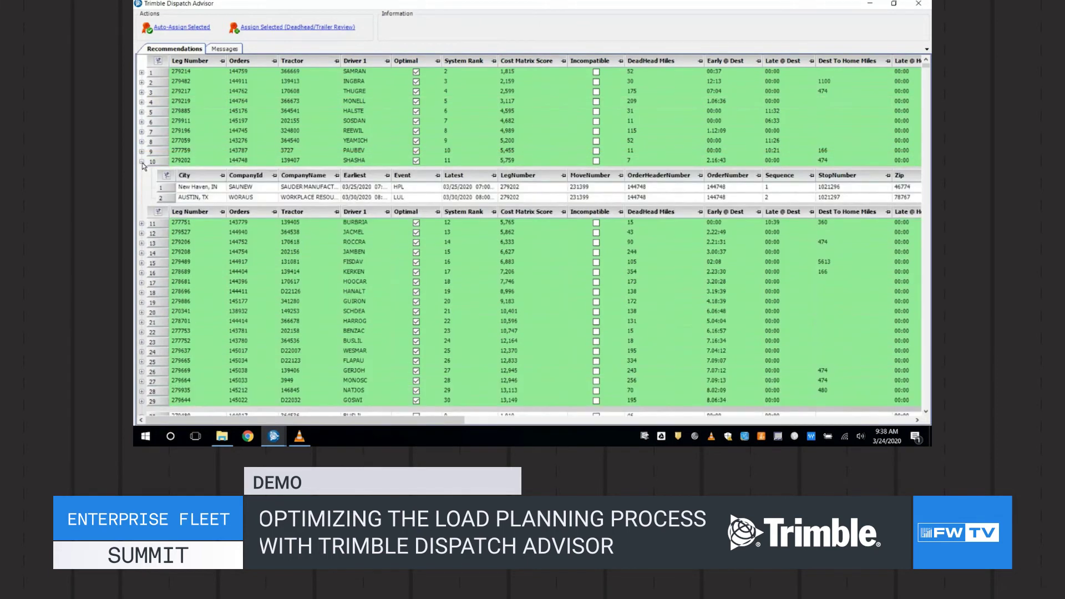
left_click(198, 189)
left_click(436, 189)
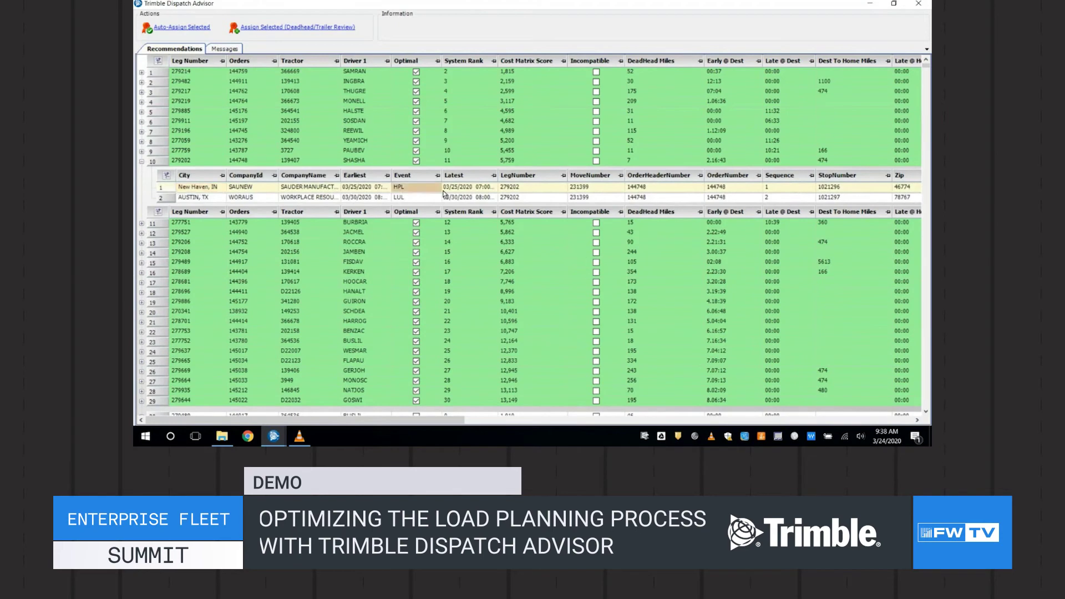
Scroll the grid and select leg 279202's pairing with tractor 139407
left_click(456, 422)
left_click_drag(456, 422, 392, 419)
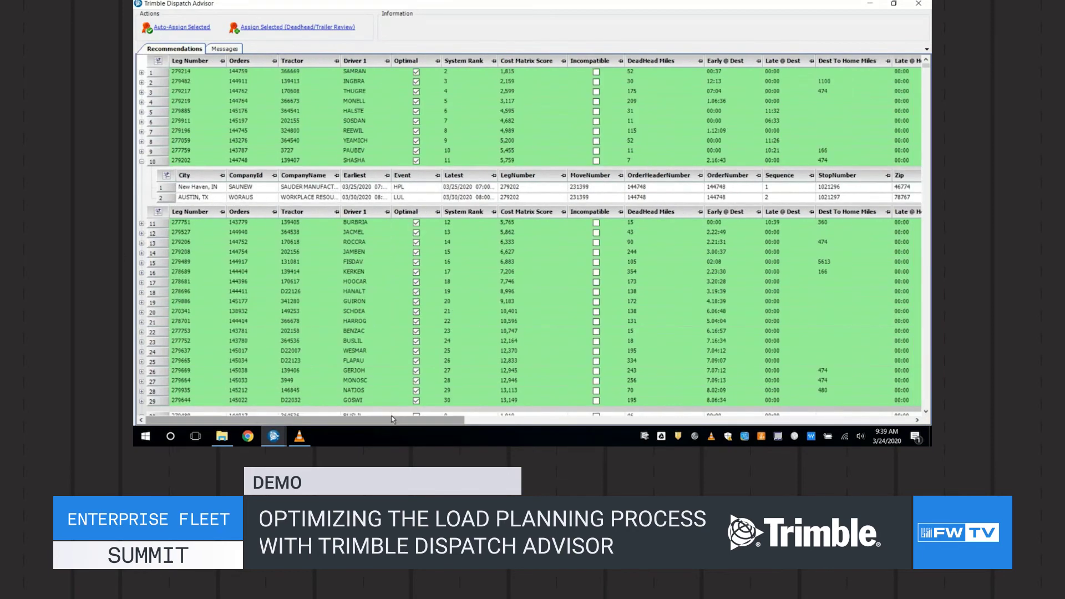
left_click(365, 161)
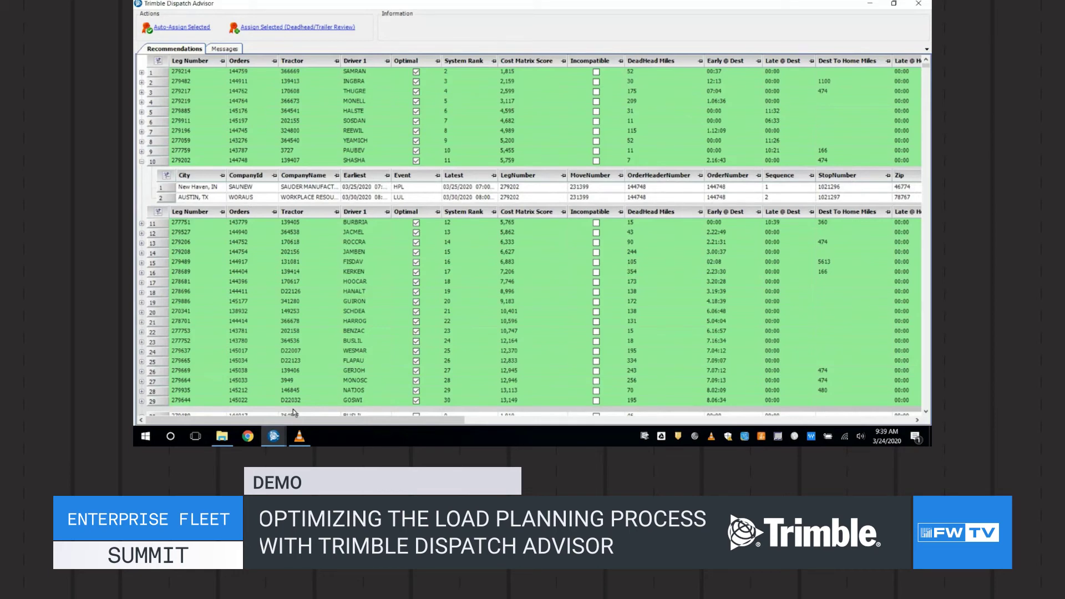
left_click(273, 436)
Send tractor 139407 from TMW Operations to Dispatch Advisor and collapse the optimal leg's stops
left_click(250, 409)
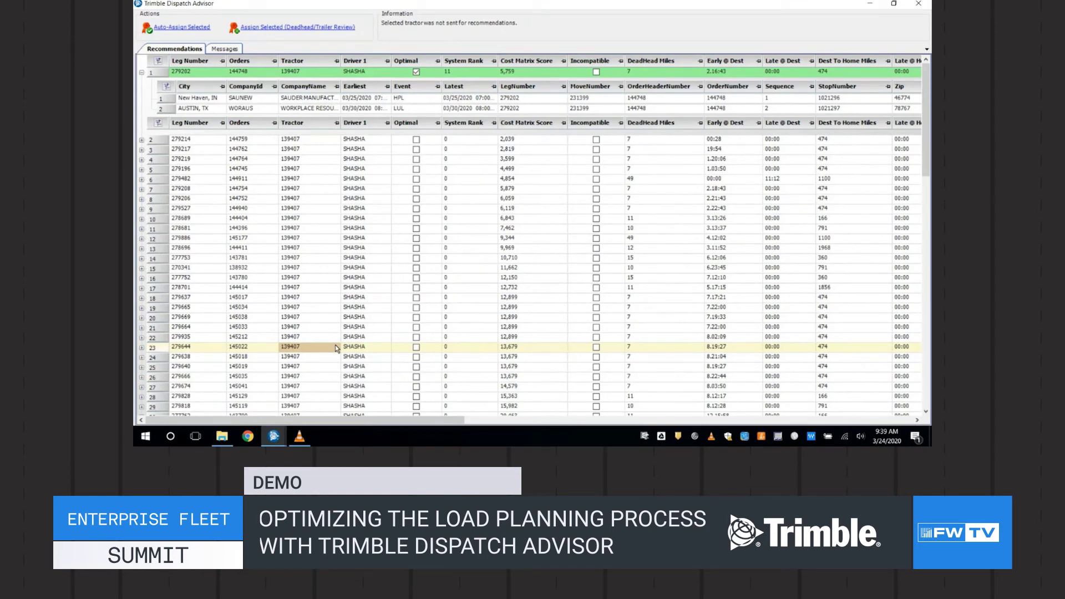
left_click(335, 178)
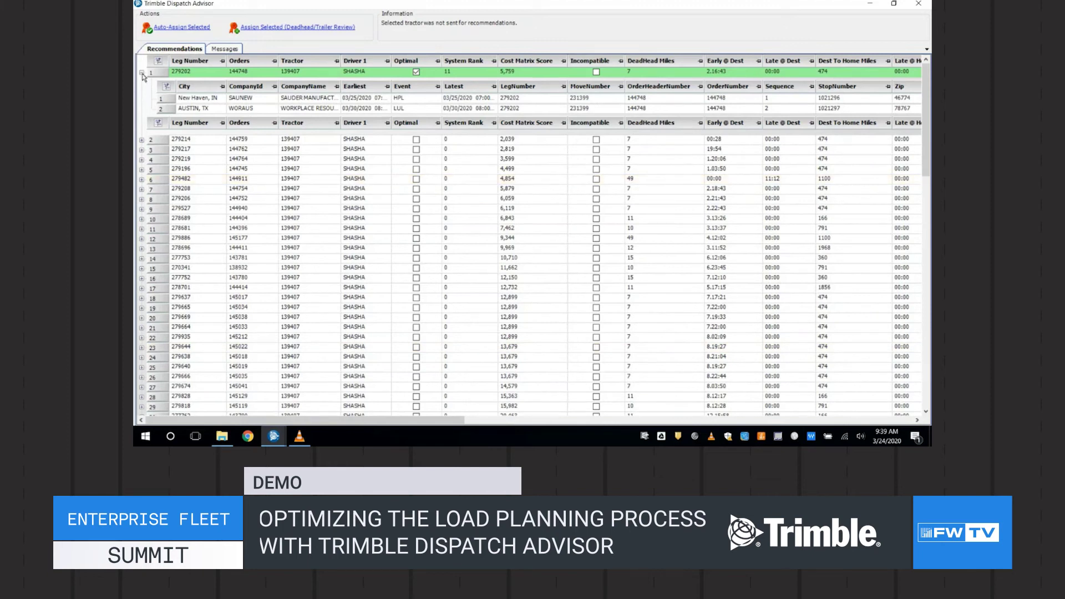
left_click(141, 73)
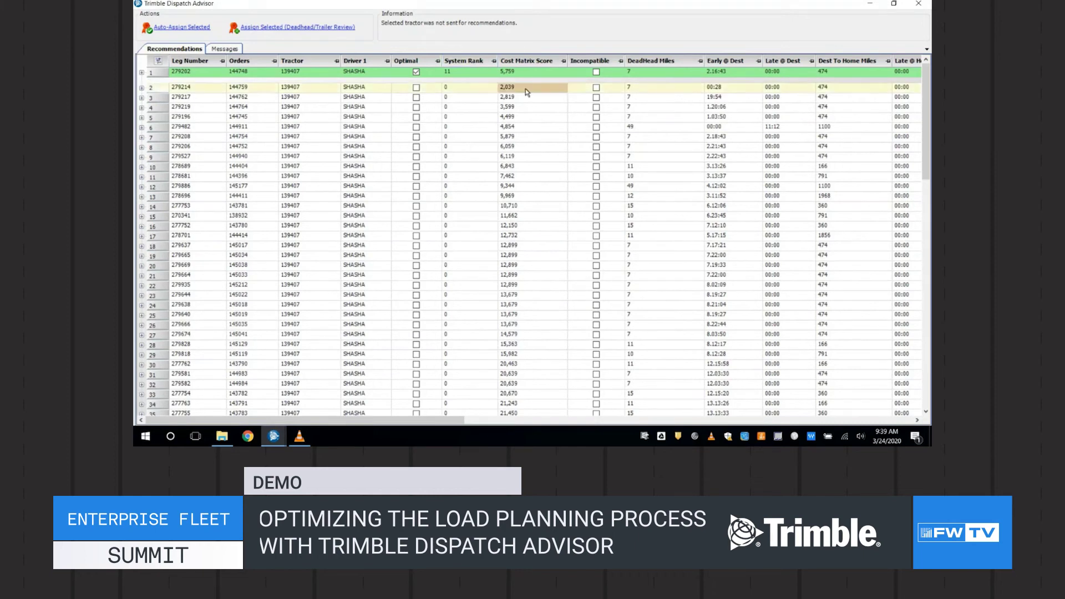
left_click_drag(463, 423, 568, 424)
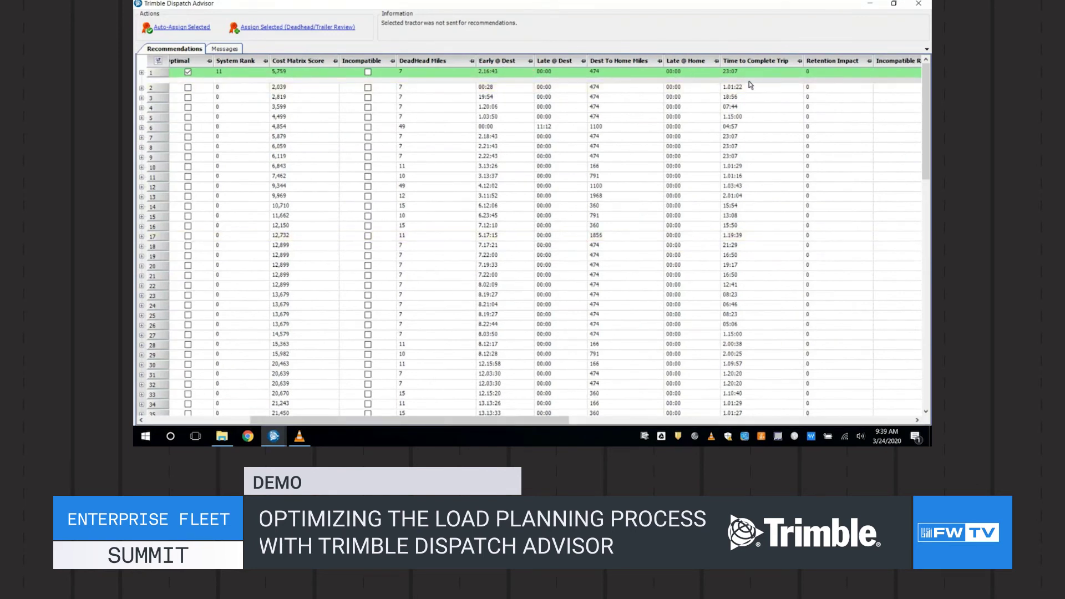
Review leg 279214's New Haven, Denver and Albuquerque stops, then select that leg
left_click(142, 88)
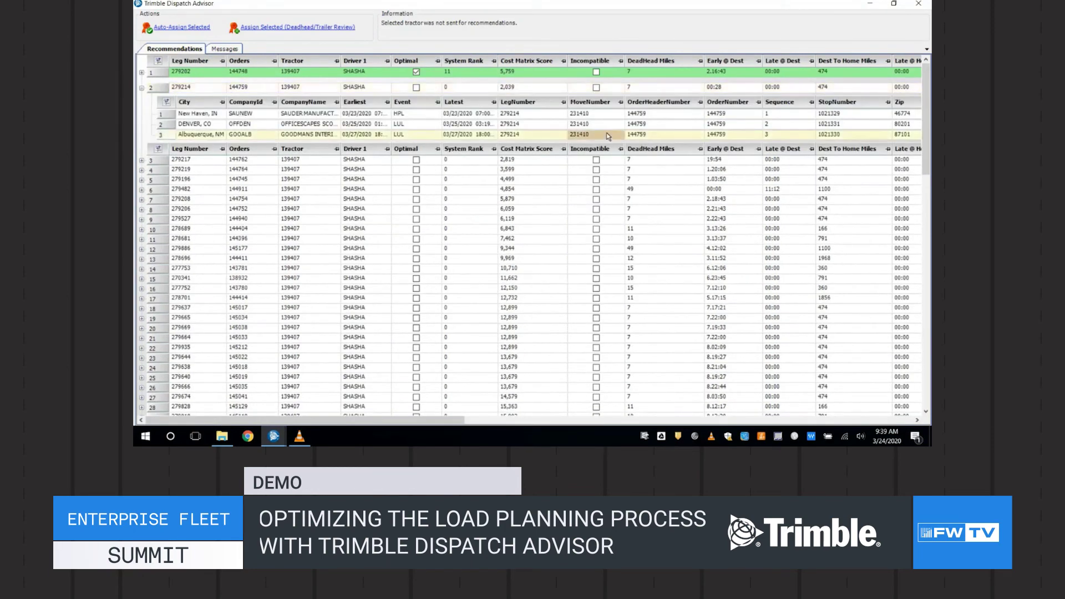
left_click(141, 87)
left_click(194, 89)
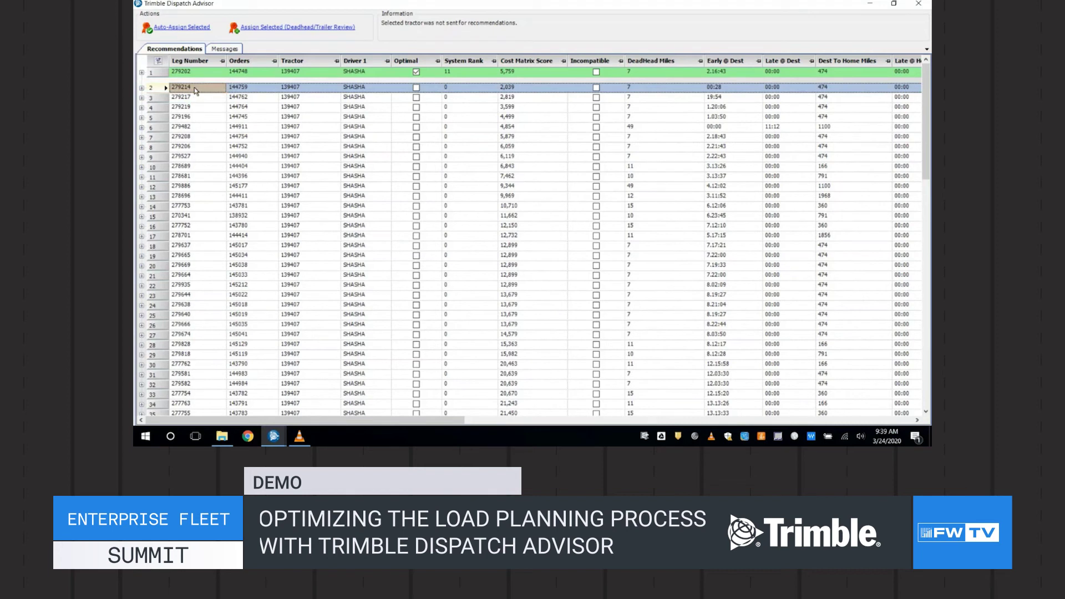
Auto-assign leg 279214 (order 144759) to tractor 139407, confirm, and return to TMW Operations
left_click(191, 26)
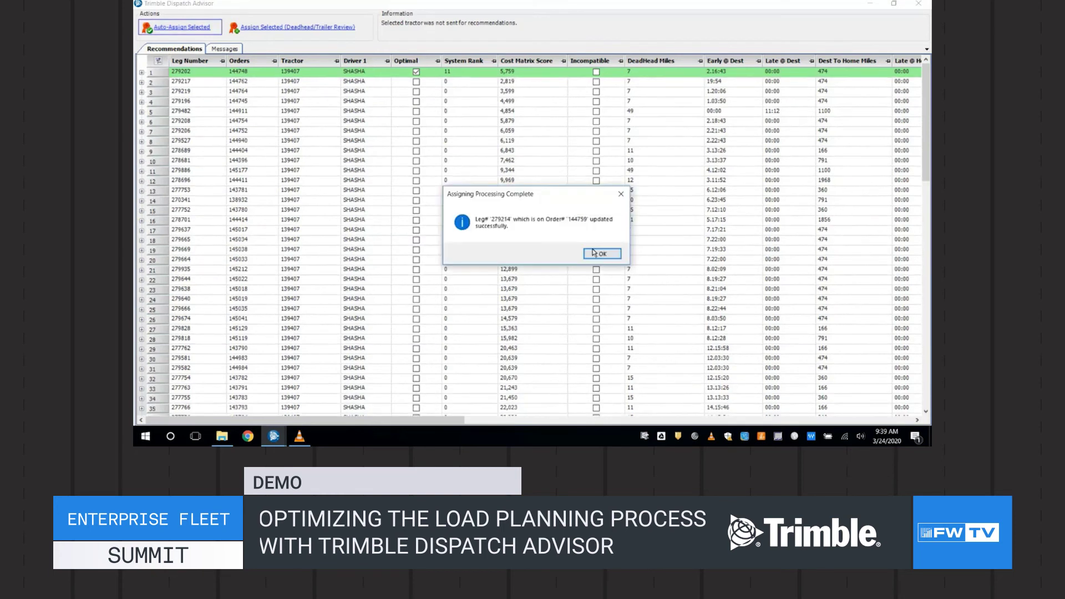
left_click(595, 253)
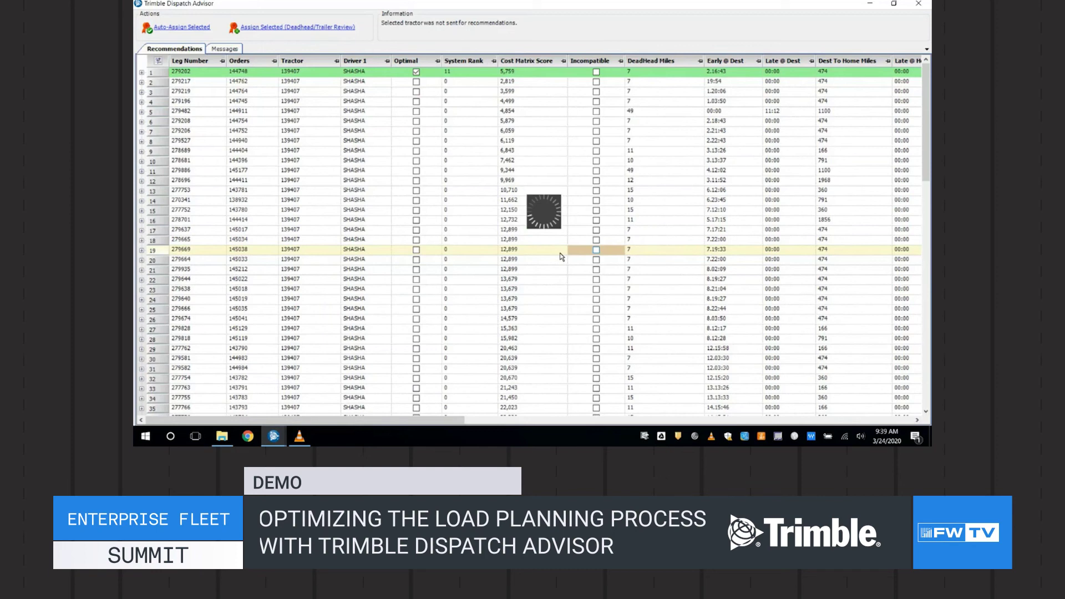
left_click(280, 436)
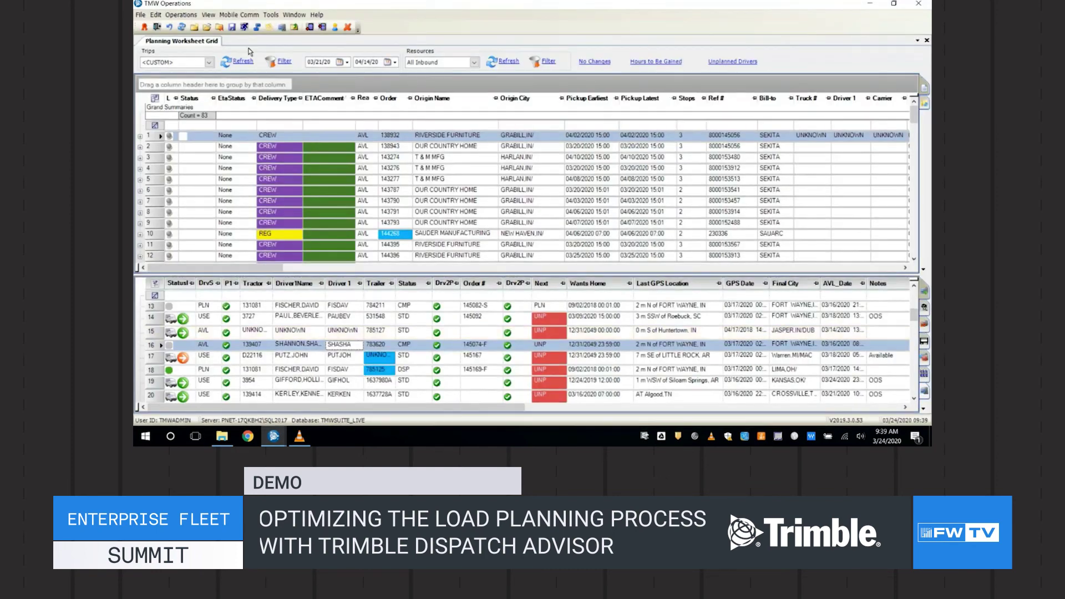
Relaunch Dispatch Advisor from the TMW Operations toolbar for the chosen tractor
left_click(142, 28)
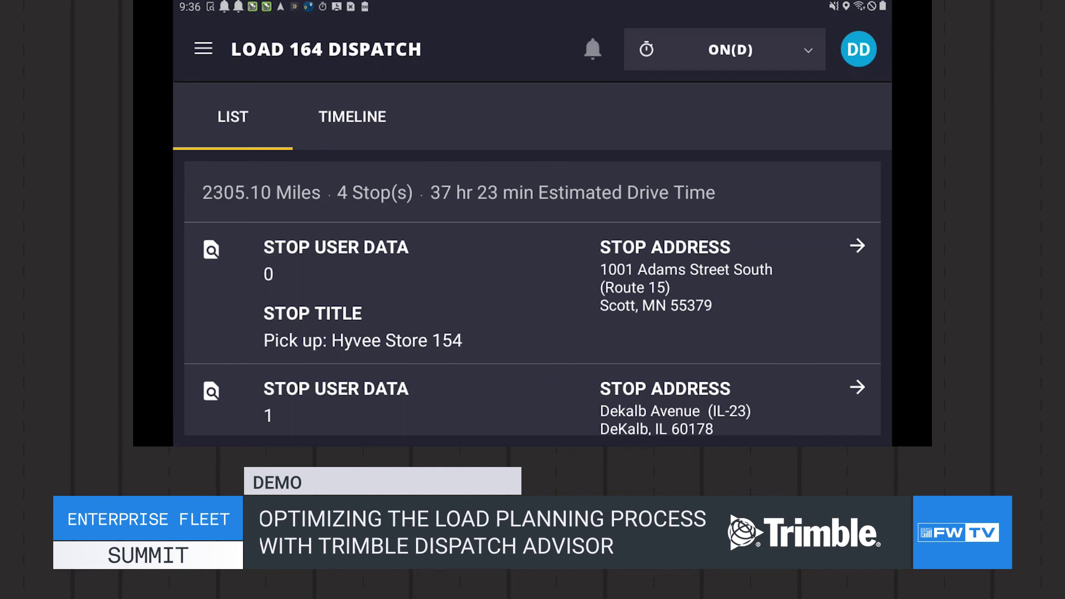
Step through Load 164's stops on the timeline to Terminal 4, then open the Hyvee Store 154 pickup from the list
left_click(352, 116)
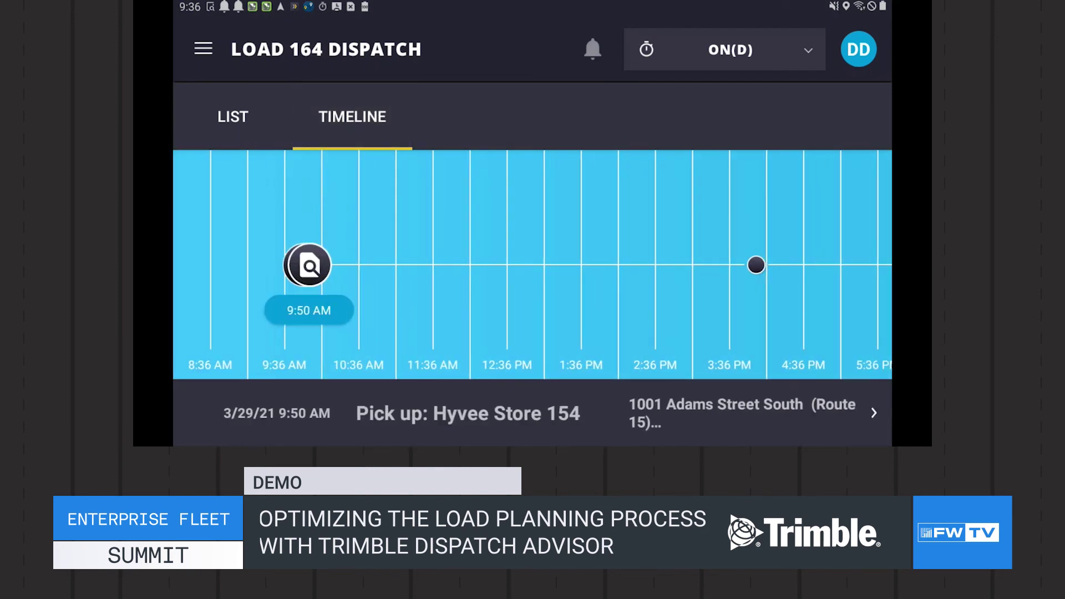
left_click(874, 413)
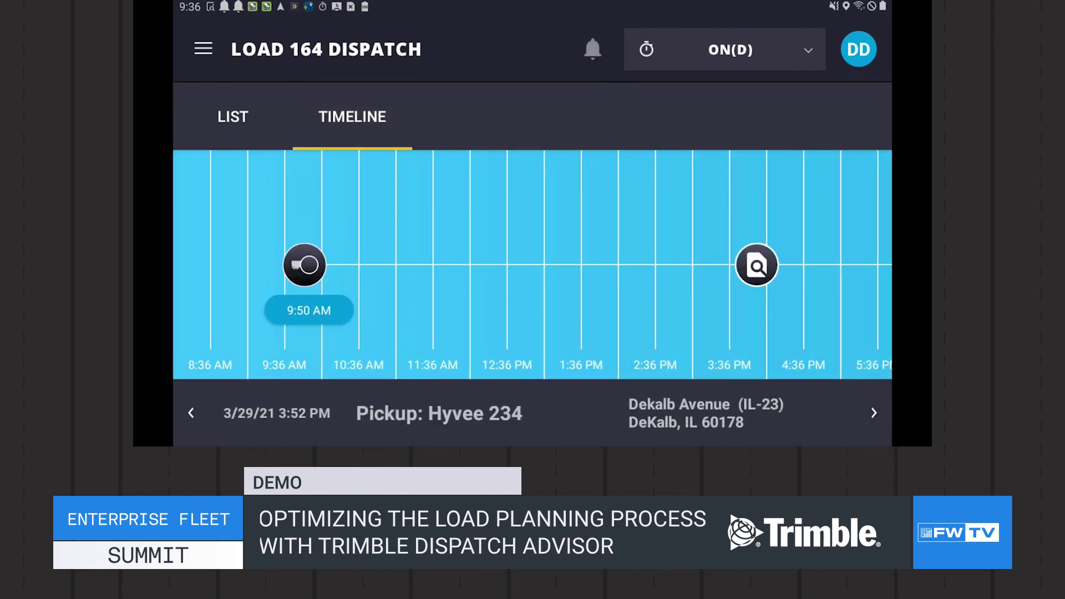
left_click(874, 412)
left_click(874, 412)
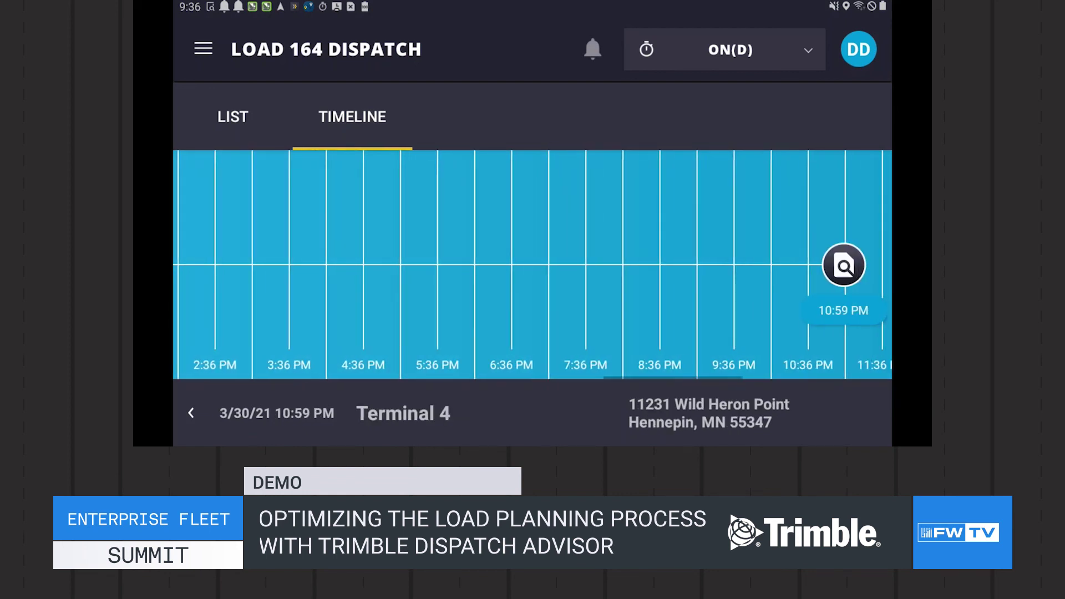
left_click(232, 117)
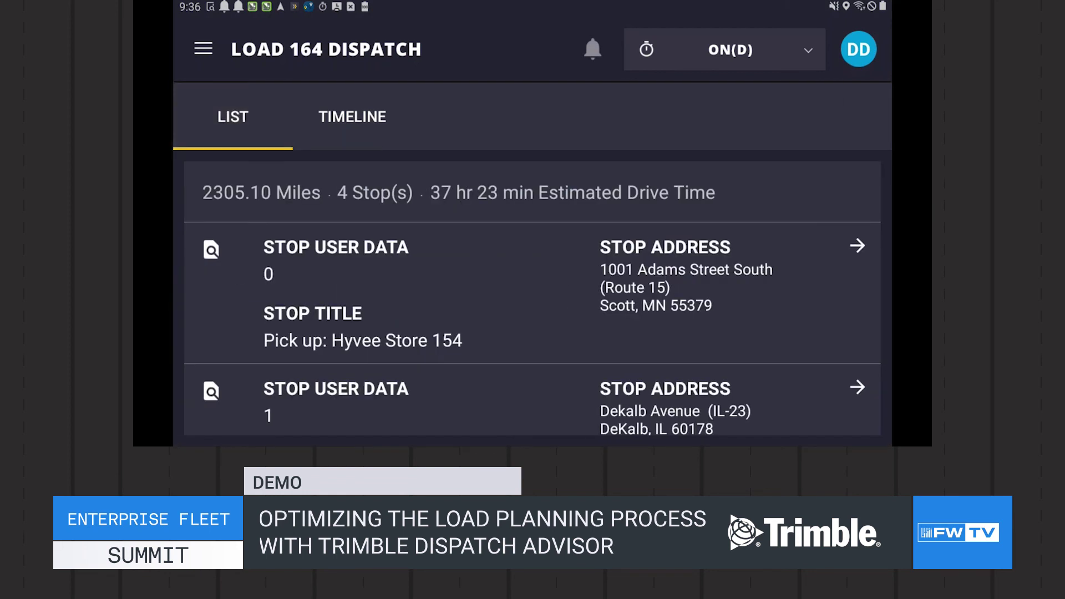
left_click(857, 246)
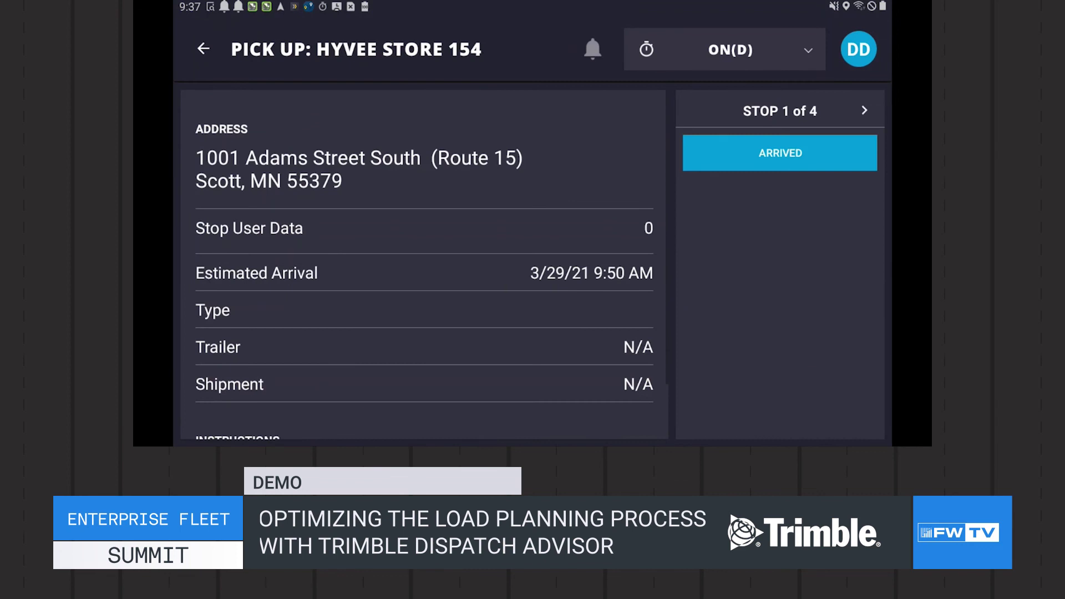